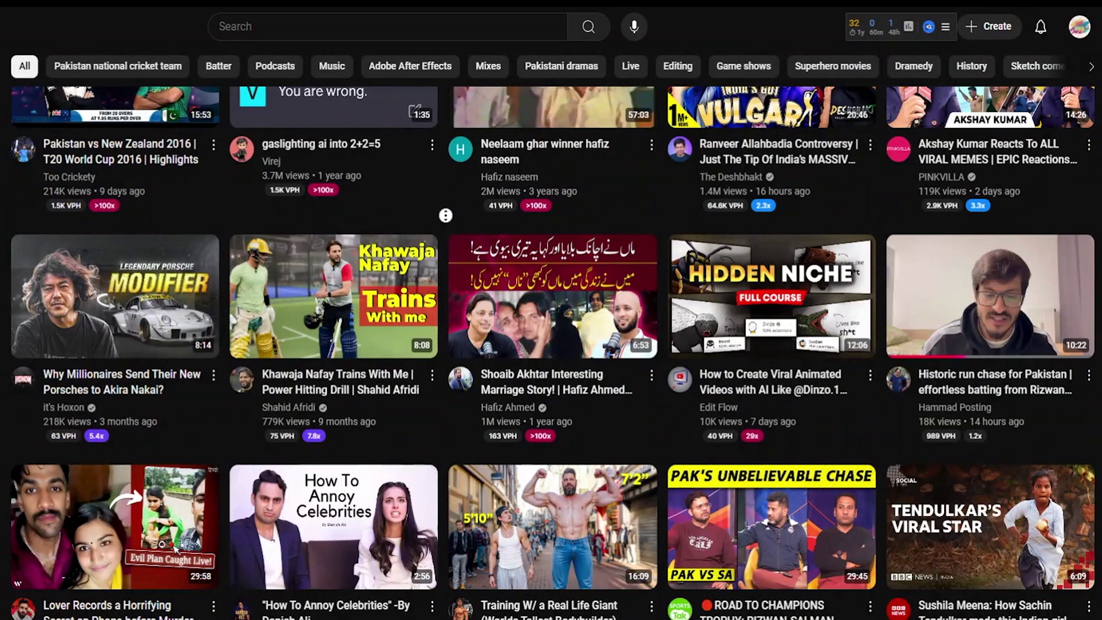
- Scroll back up through the YouTube recommended video feed
{"action": "scroll", "coordinate": [445, 219], "scroll_direction": "up", "scroll_amount": 1}
{"action": "scroll", "coordinate": [457, 183], "scroll_direction": "up", "scroll_amount": 1}
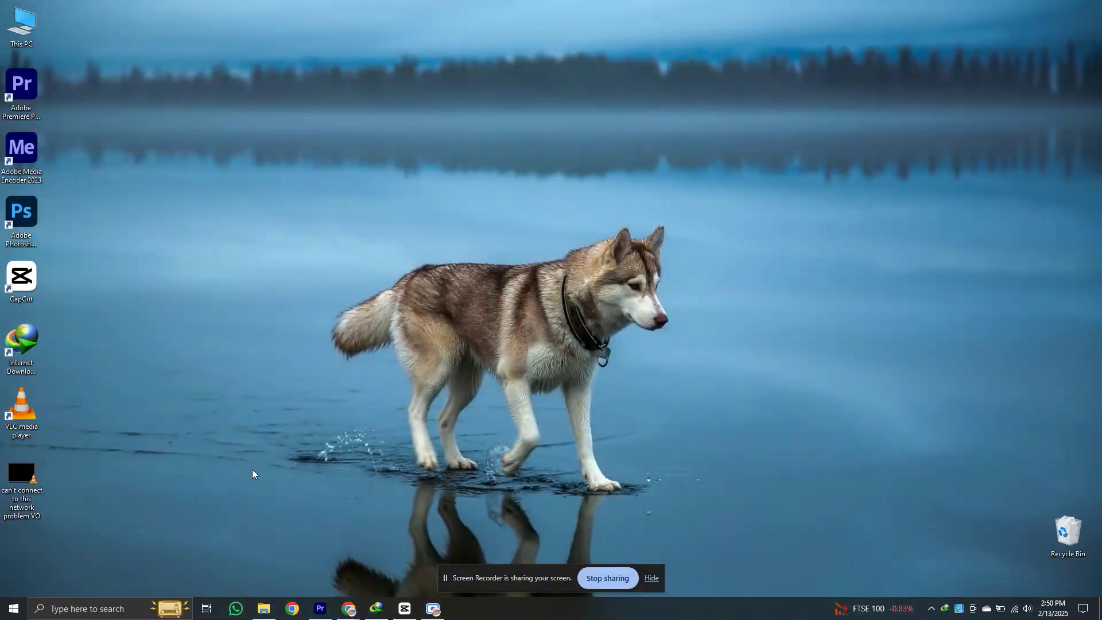
- Launch Sticky Notes by searching 'st' and write the Wi-Fi password into a new note
{"action": "left_click", "coordinate": [87, 611]}
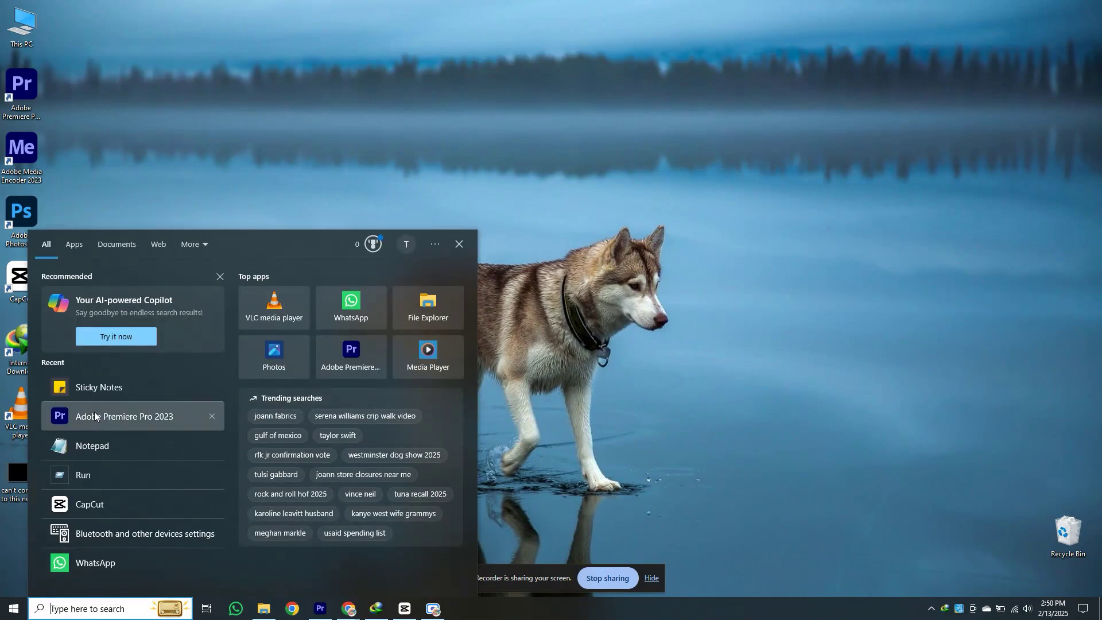
{"action": "type", "text": "st"}
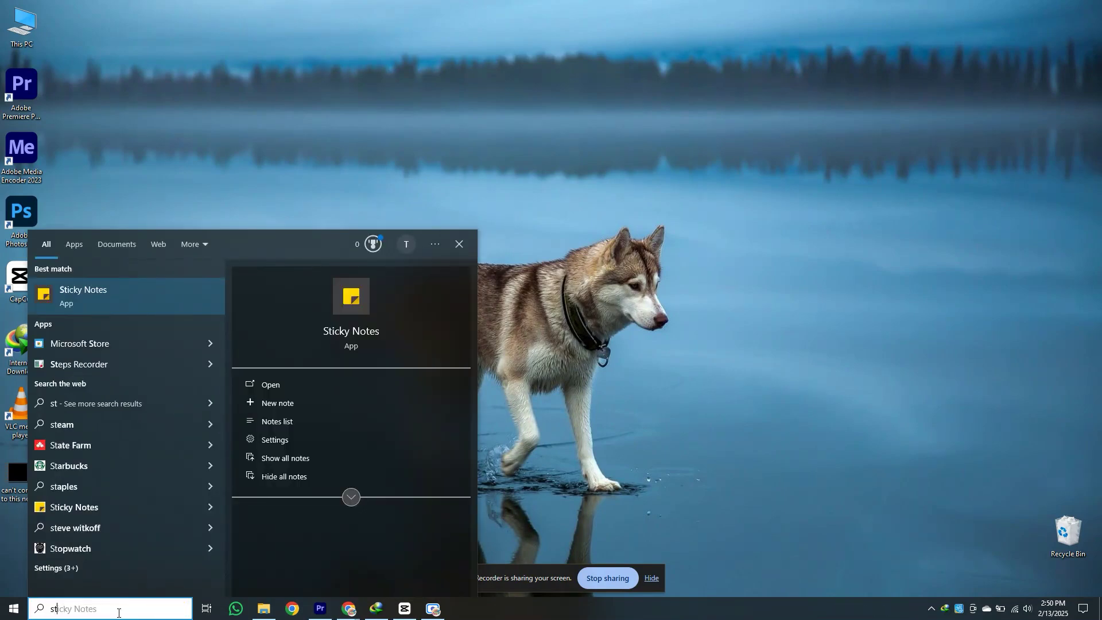
{"action": "left_click", "coordinate": [102, 289]}
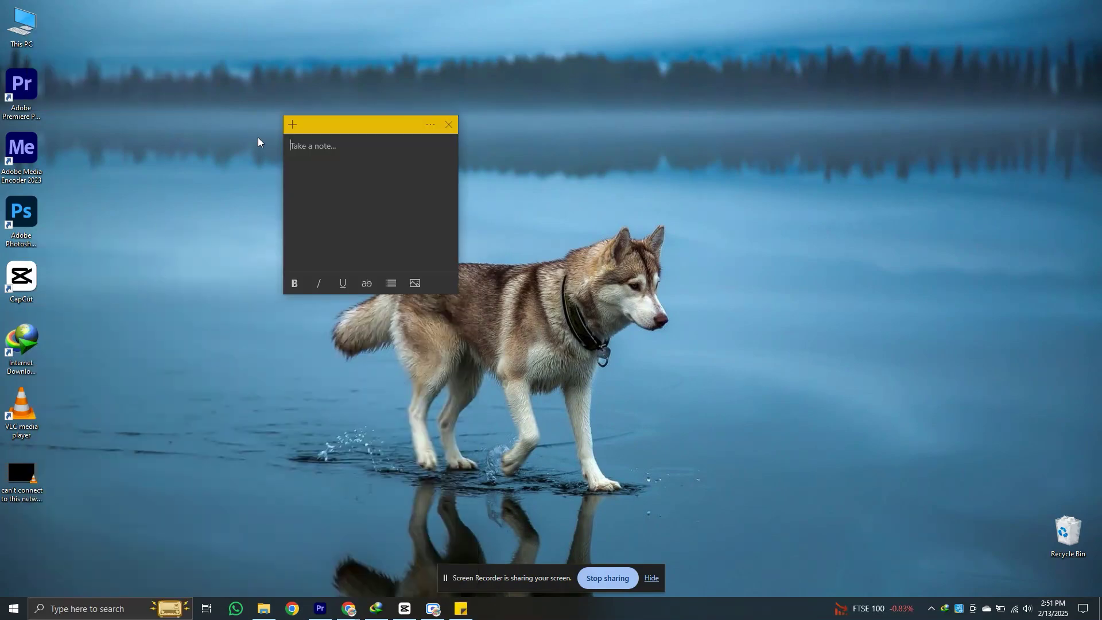
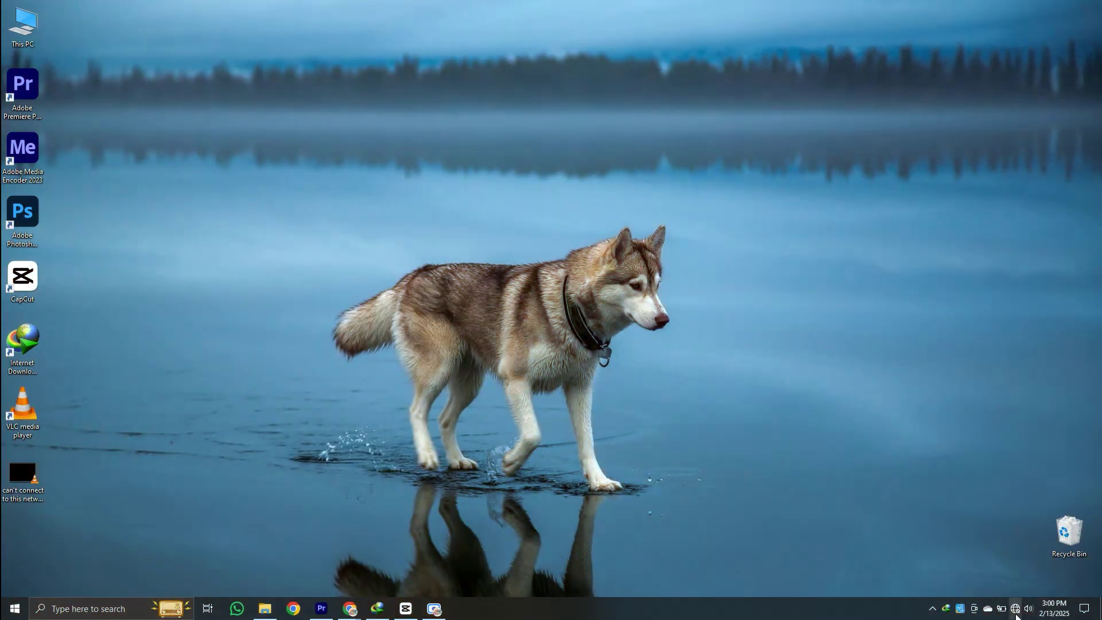
- Connect to the first Wi-Fi network in the tray list using the pasted security key
{"action": "left_click", "coordinate": [1016, 609]}
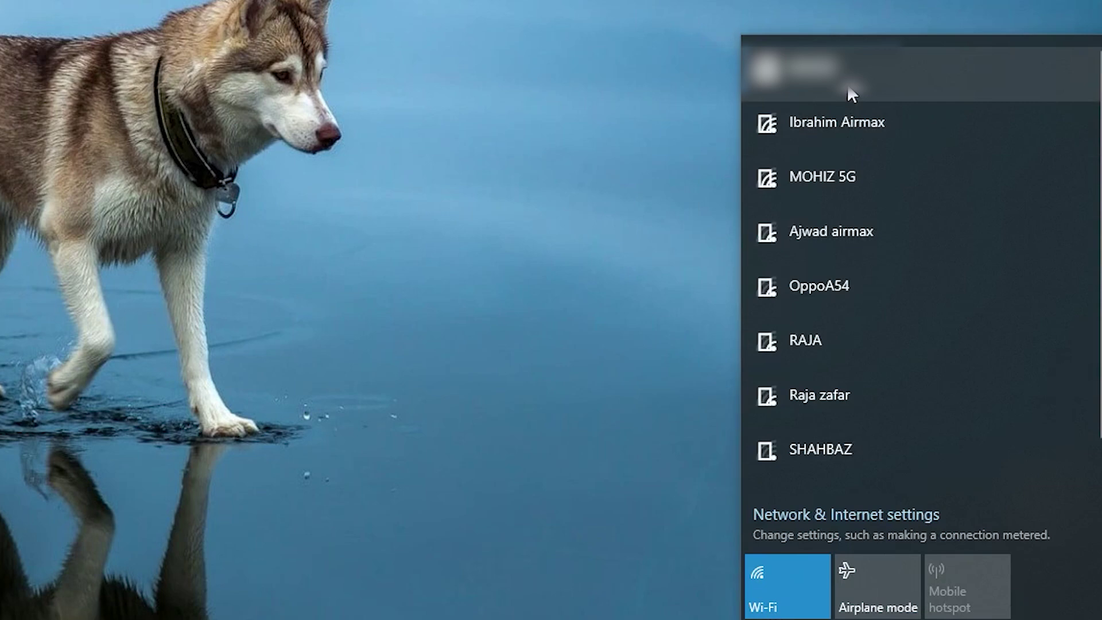
{"action": "left_click", "coordinate": [848, 84]}
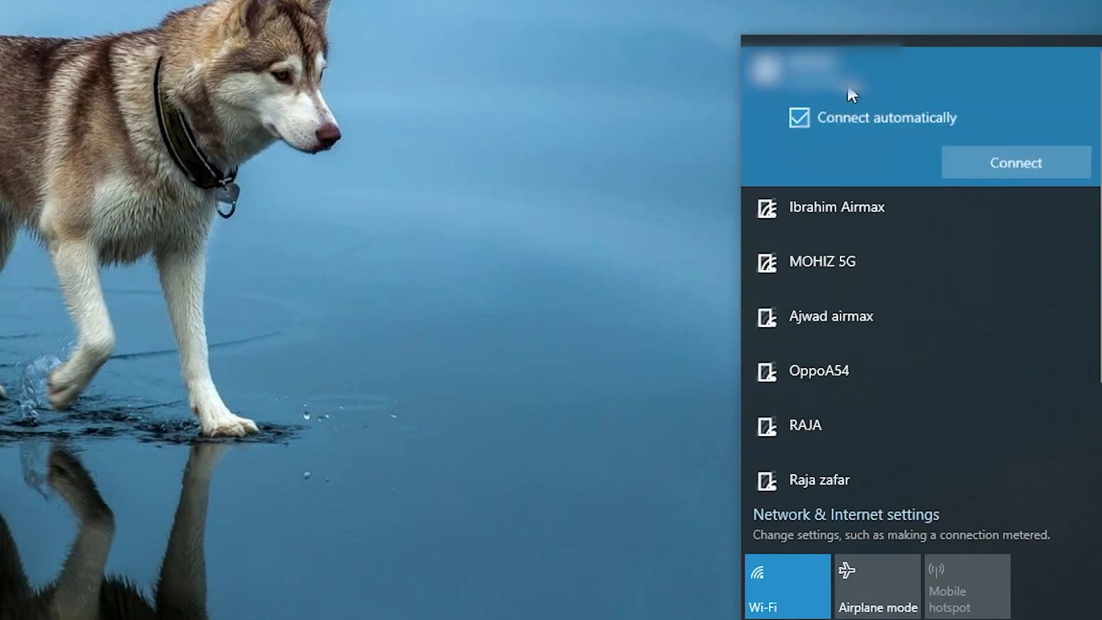
{"action": "left_click", "coordinate": [960, 162]}
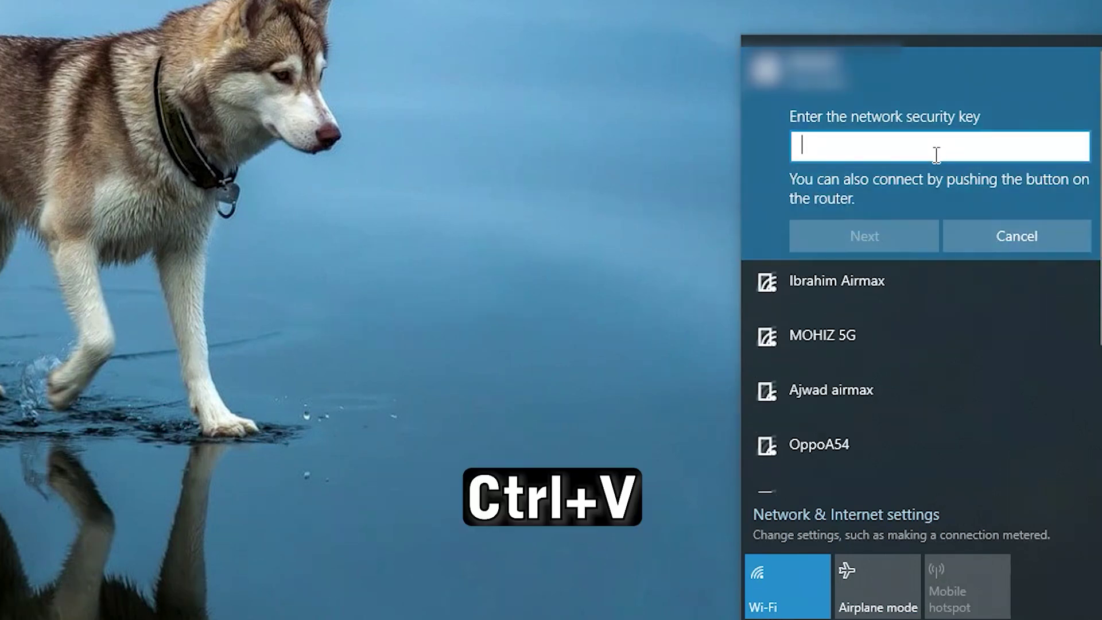
{"action": "key", "text": "ctrl+v"}
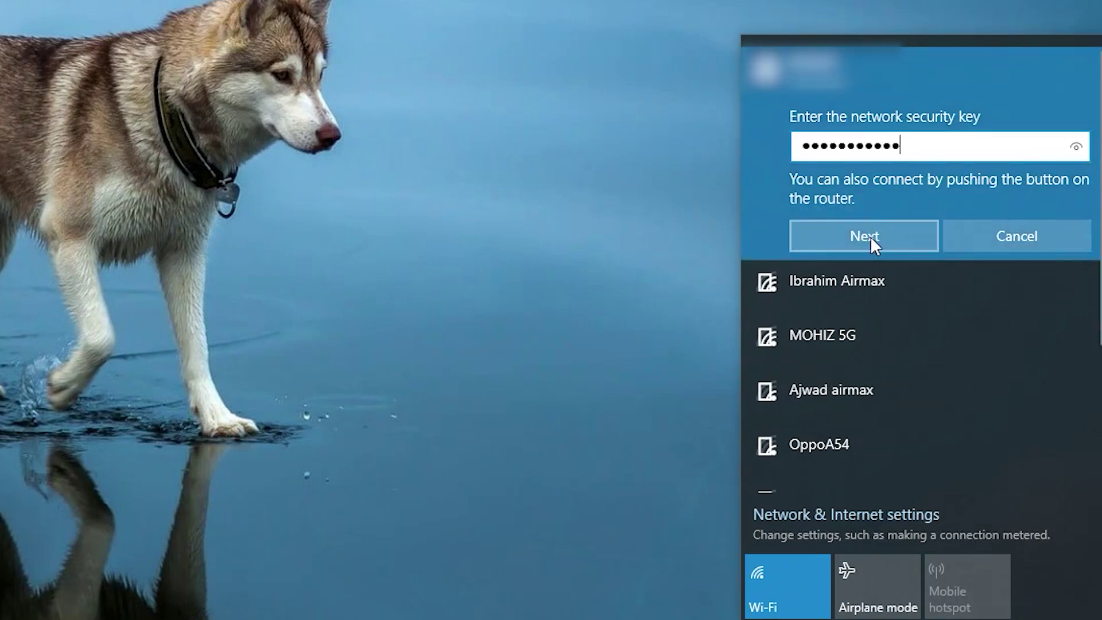
{"action": "left_click", "coordinate": [870, 236]}
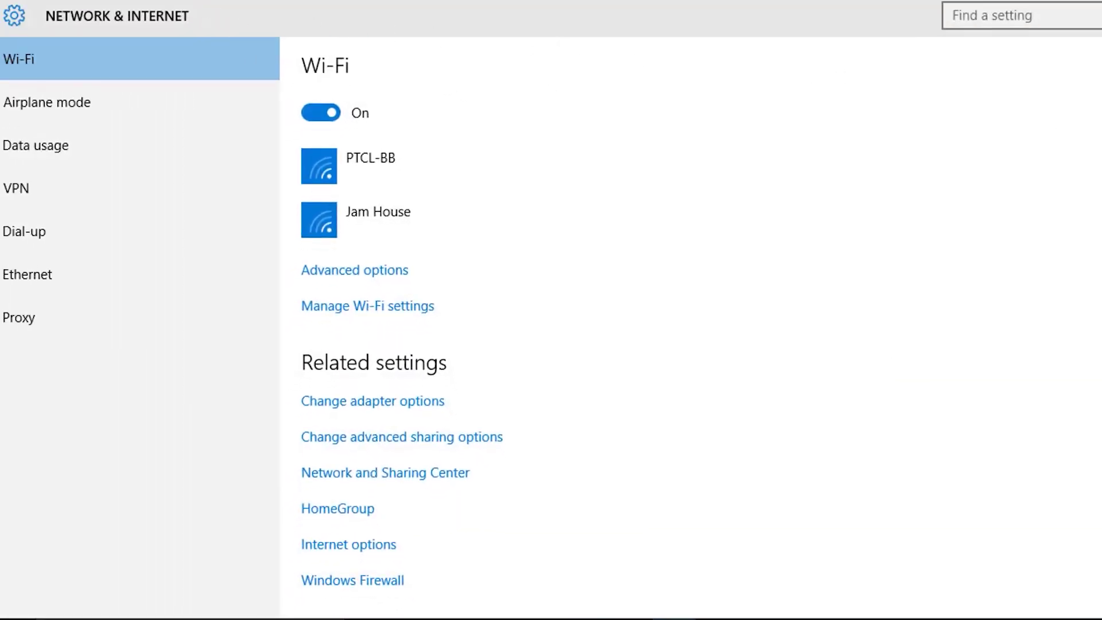
- In Manage Wi-Fi settings, forget the saved PTCL-BB known network
{"action": "scroll", "coordinate": [402, 325], "scroll_direction": "down", "scroll_amount": 1}
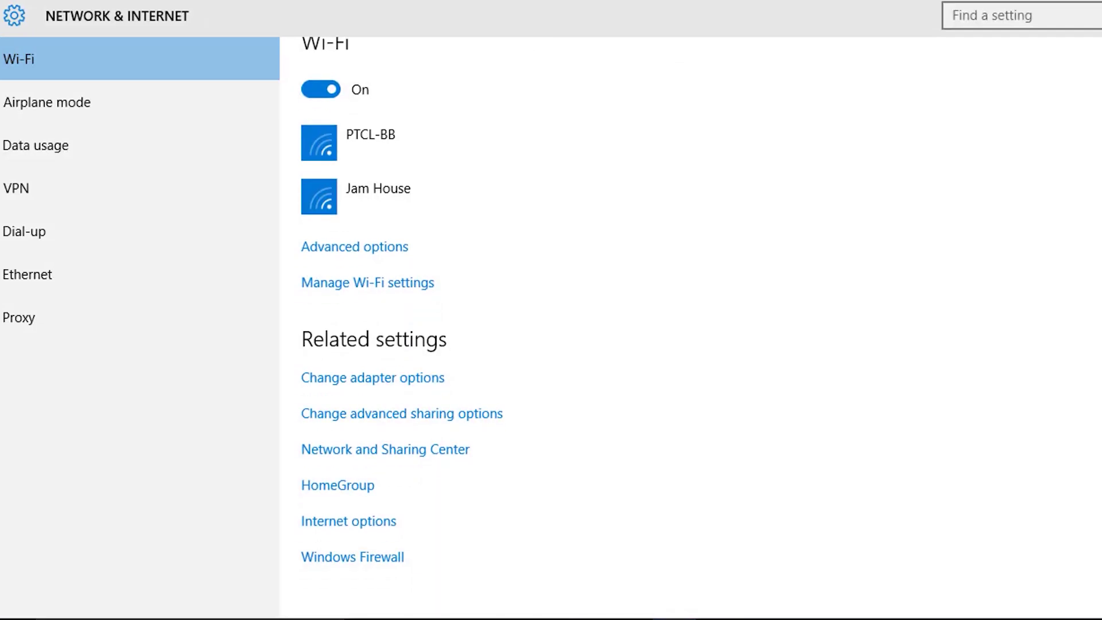
{"action": "left_click", "coordinate": [398, 284]}
{"action": "scroll", "coordinate": [288, 73], "scroll_direction": "down", "scroll_amount": 5}
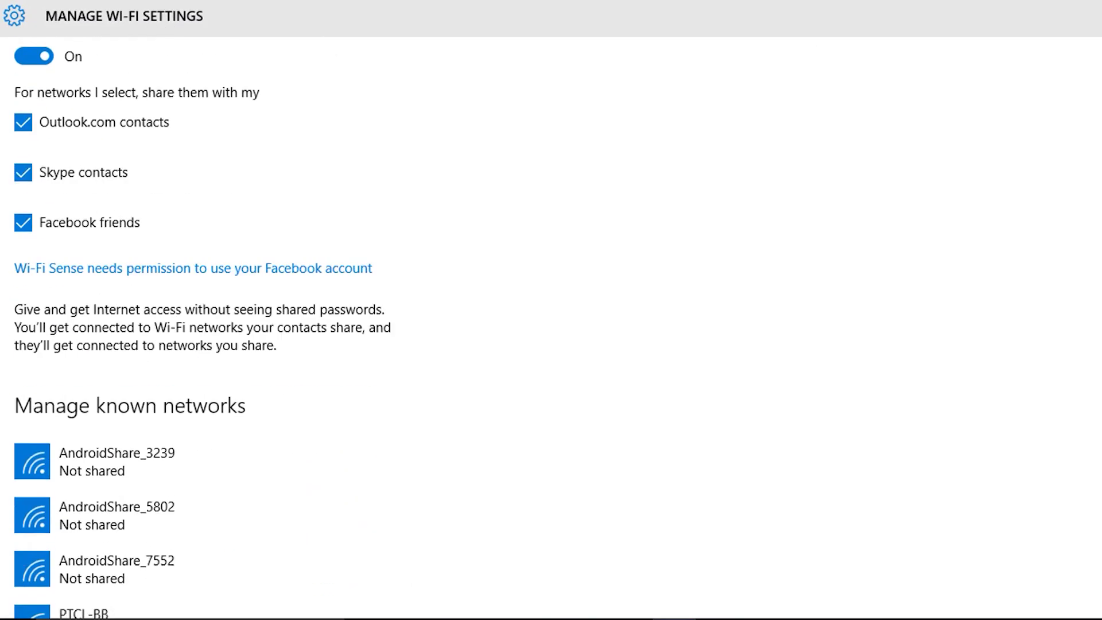
{"action": "scroll", "coordinate": [204, 338], "scroll_direction": "down", "scroll_amount": 2}
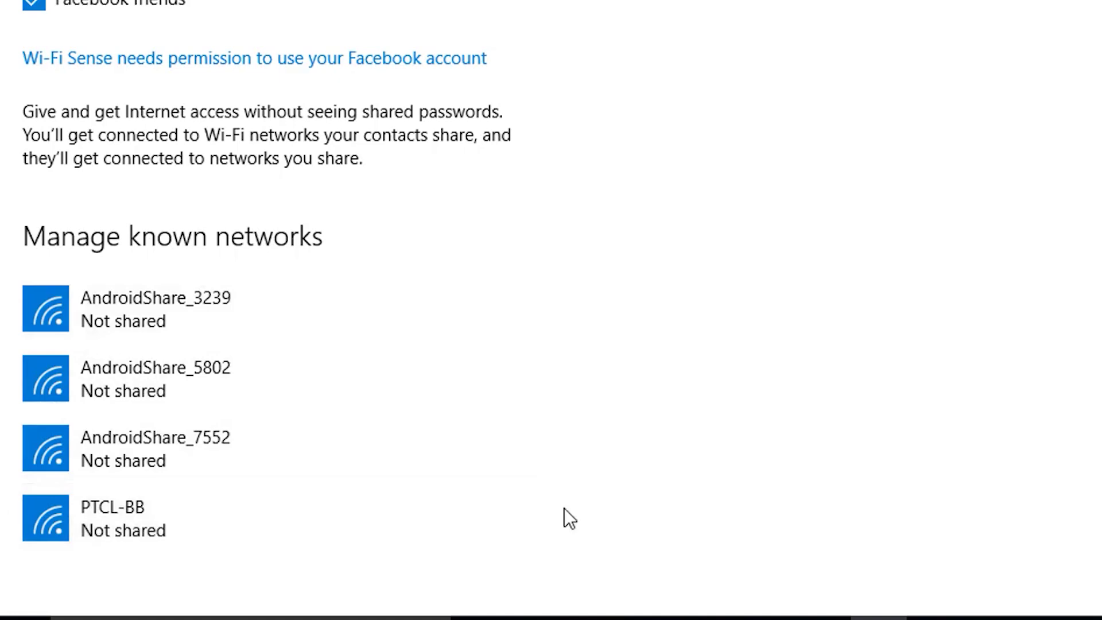
{"action": "left_click", "coordinate": [214, 526]}
{"action": "left_click", "coordinate": [509, 526]}
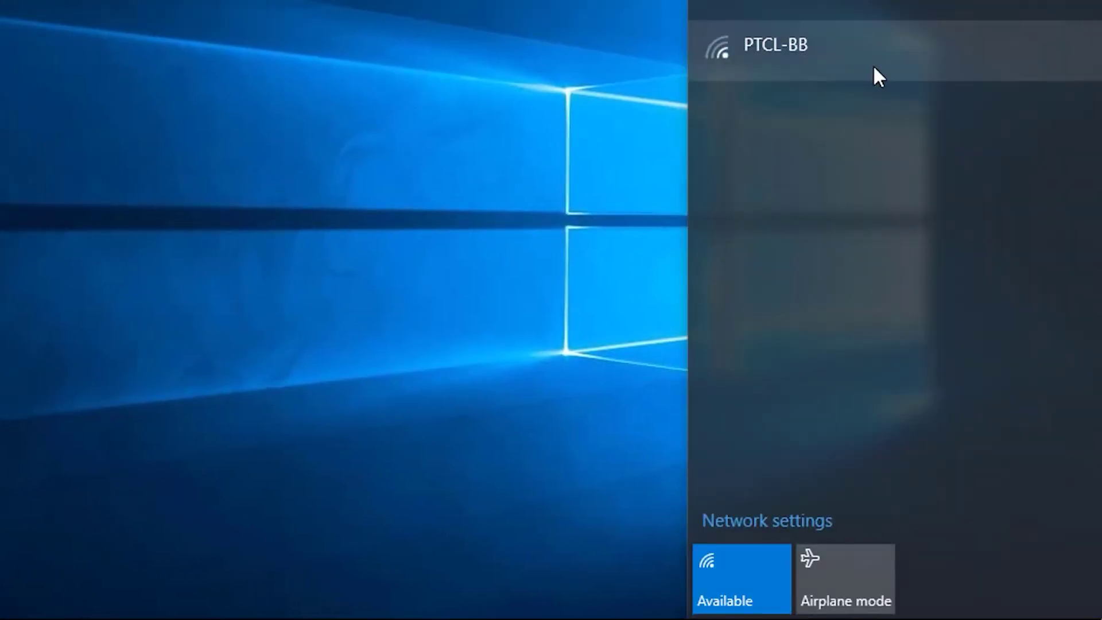
- Rejoin PTCL-BB from the tray with auto-connect off, entering its security key
{"action": "left_click", "coordinate": [833, 50]}
{"action": "left_click", "coordinate": [756, 81]}
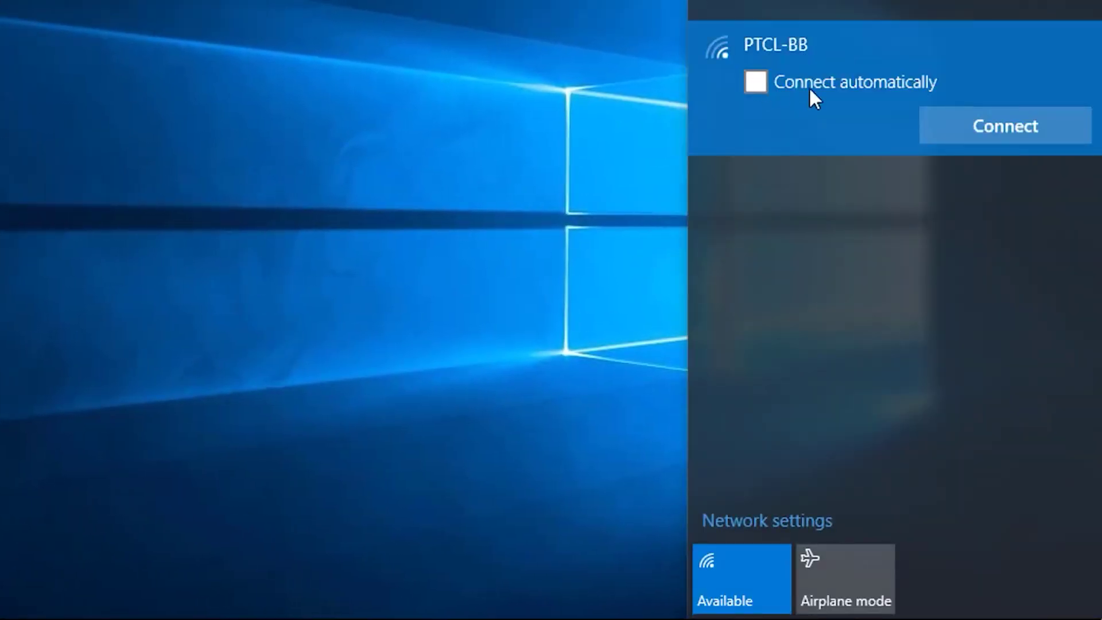
{"action": "left_click", "coordinate": [1002, 129]}
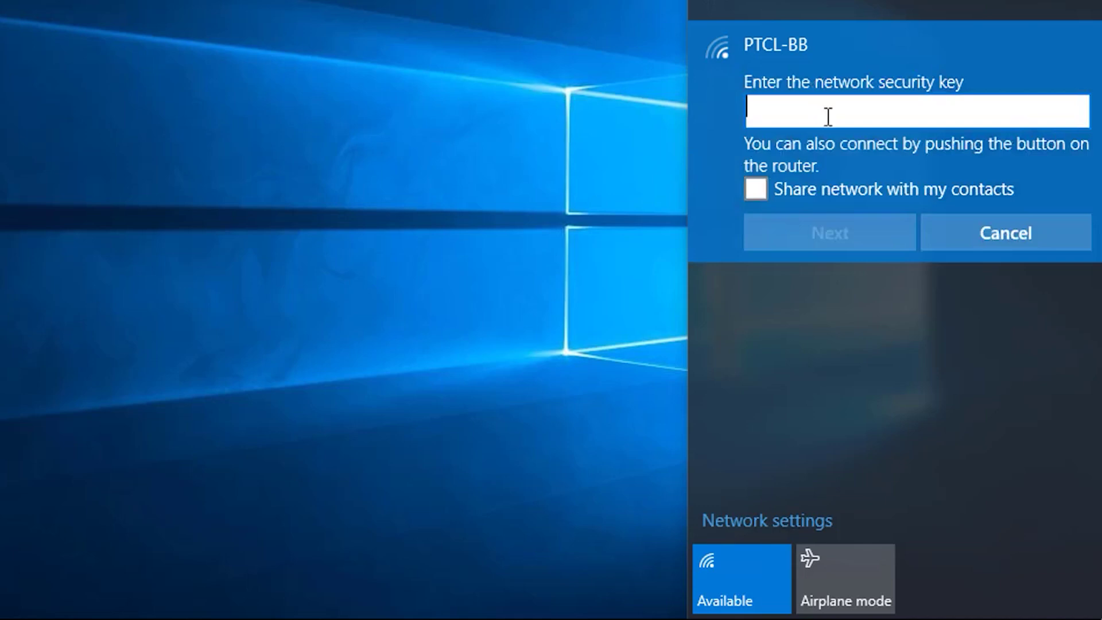
{"action": "type", "text": "********"}
{"action": "left_click", "coordinate": [829, 237]}
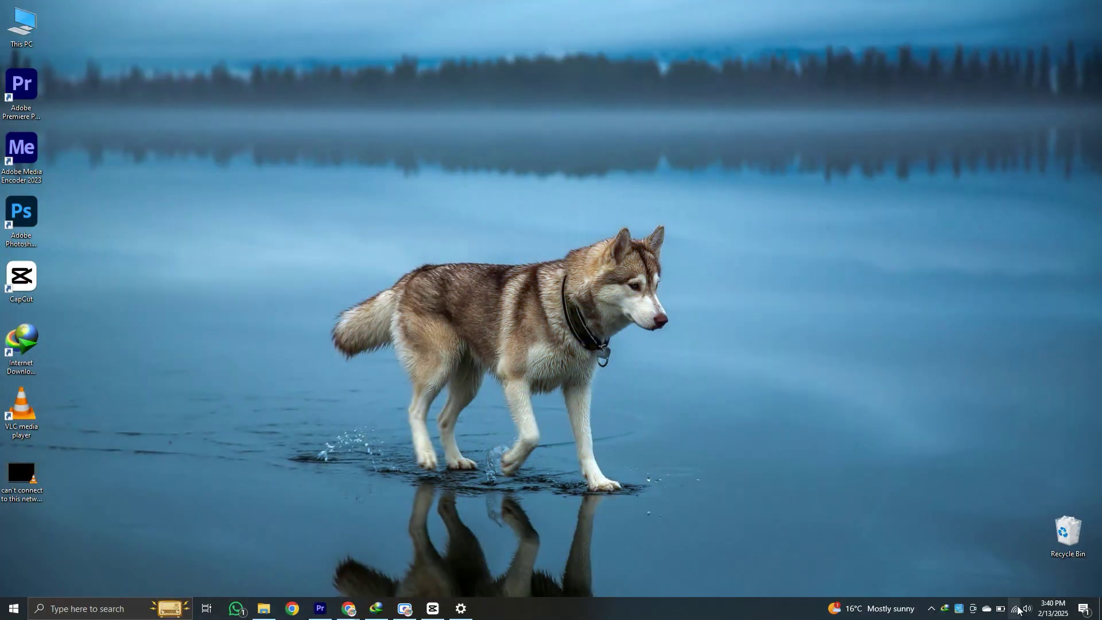
- Open the adapter list from Network status and disable the Wi-Fi adapter
{"action": "left_click", "coordinate": [1015, 609]}
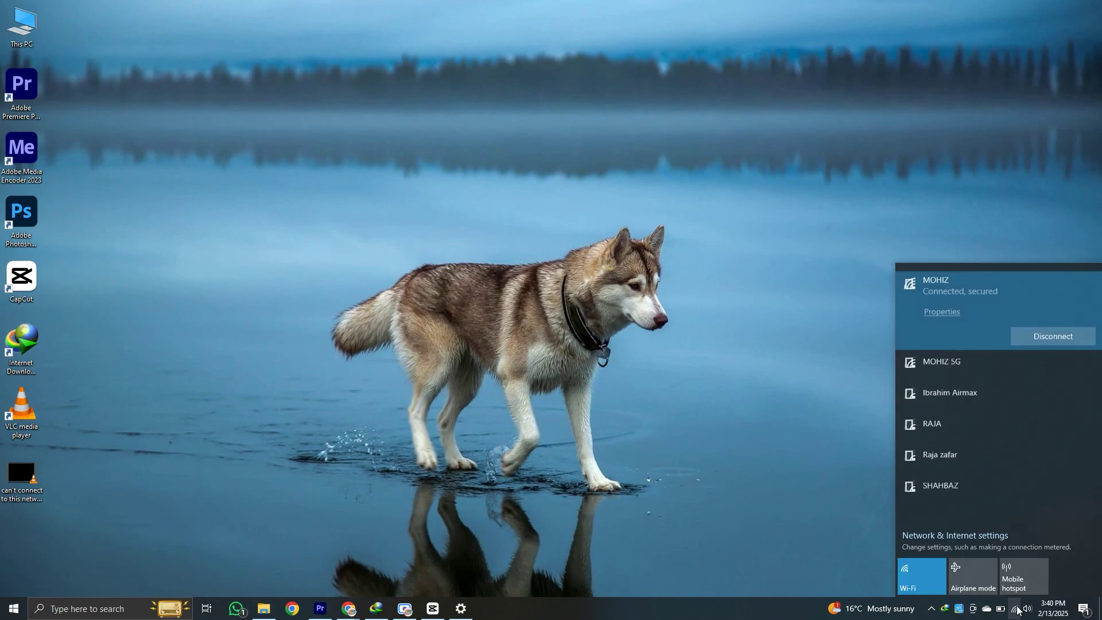
{"action": "left_click", "coordinate": [936, 535]}
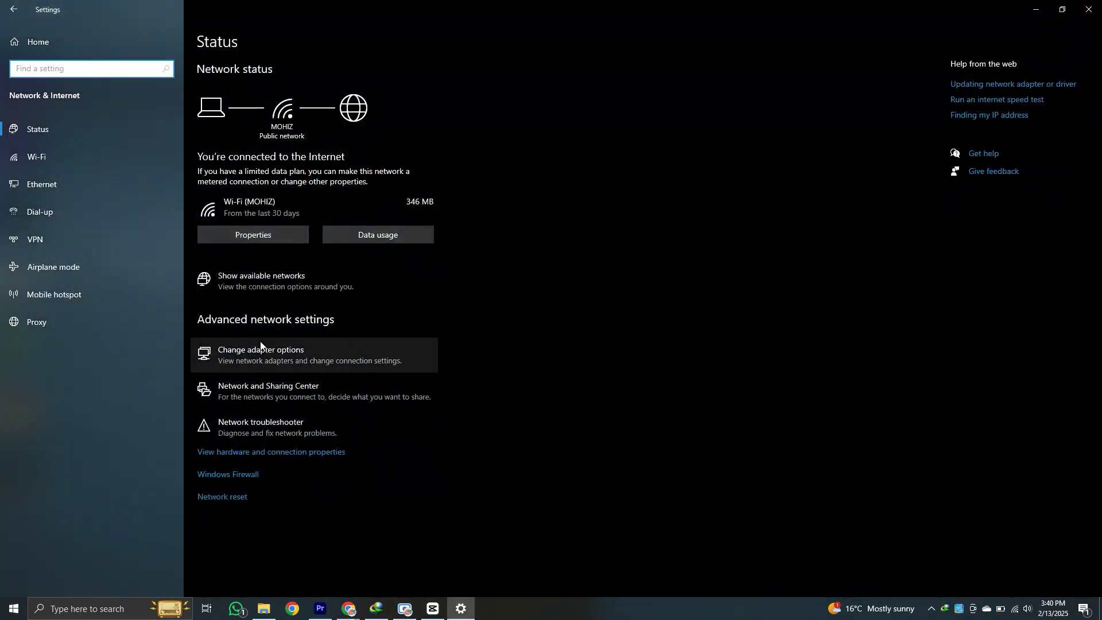
{"action": "left_click", "coordinate": [290, 352]}
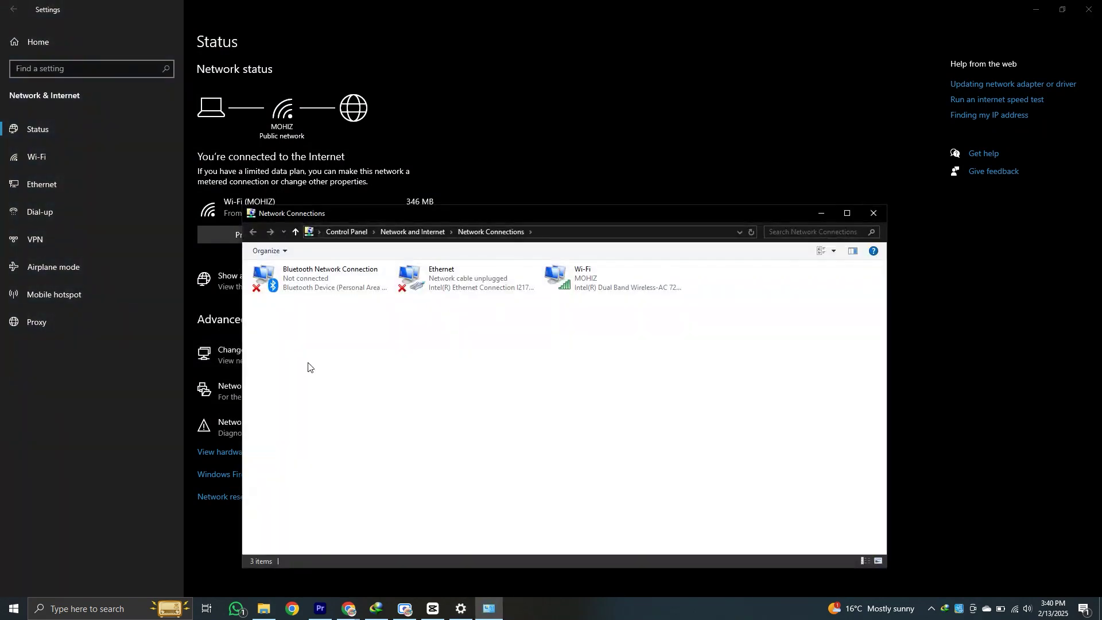
{"action": "left_click", "coordinate": [613, 285]}
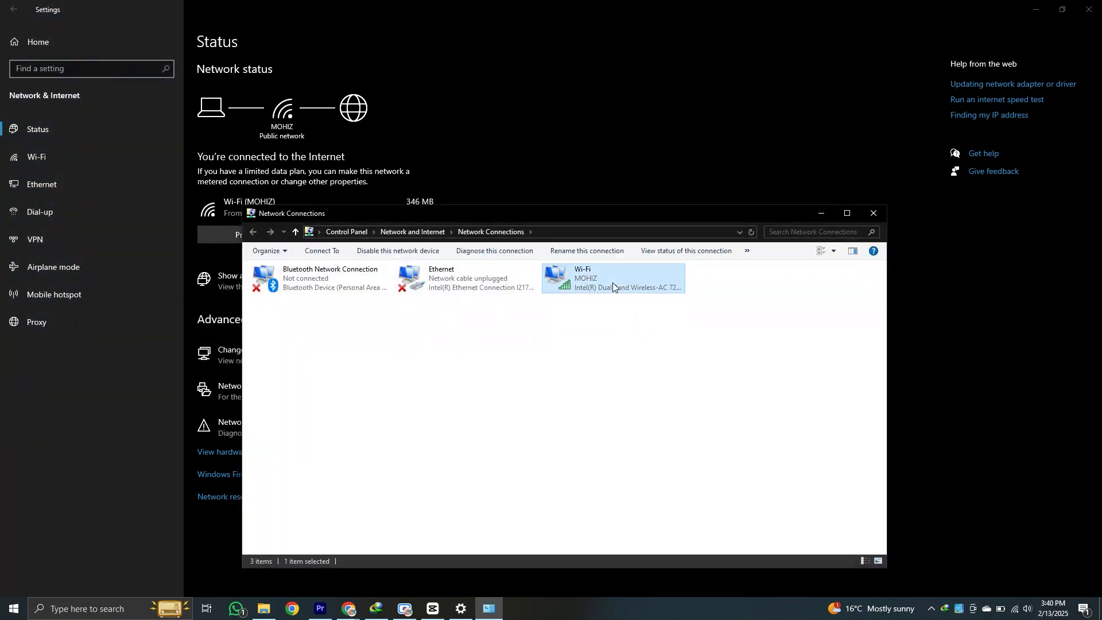
{"action": "right_click", "coordinate": [612, 283]}
{"action": "left_click", "coordinate": [631, 292]}
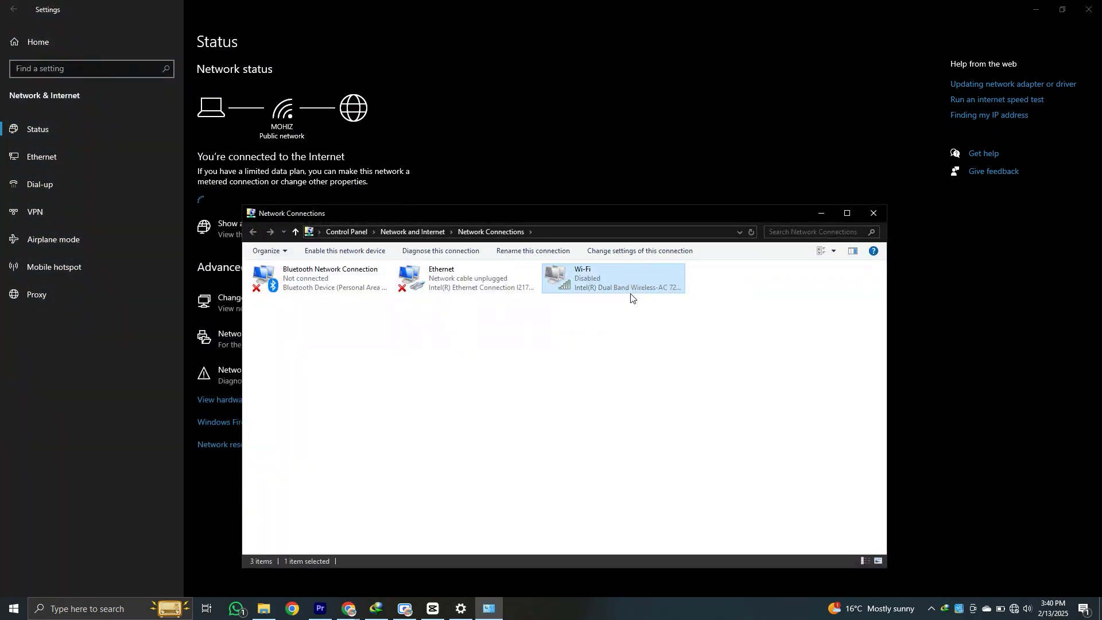
{"action": "right_click", "coordinate": [627, 276]}
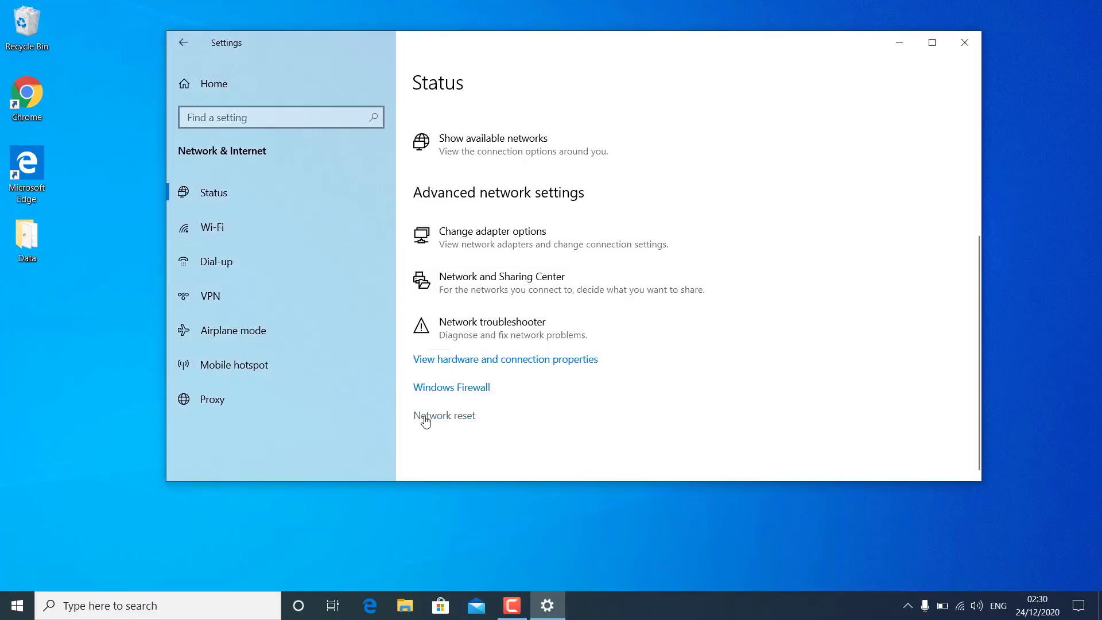
- Confirm Reset now on the Network reset page and dismiss the sign-out notice
{"action": "left_click", "coordinate": [427, 421]}
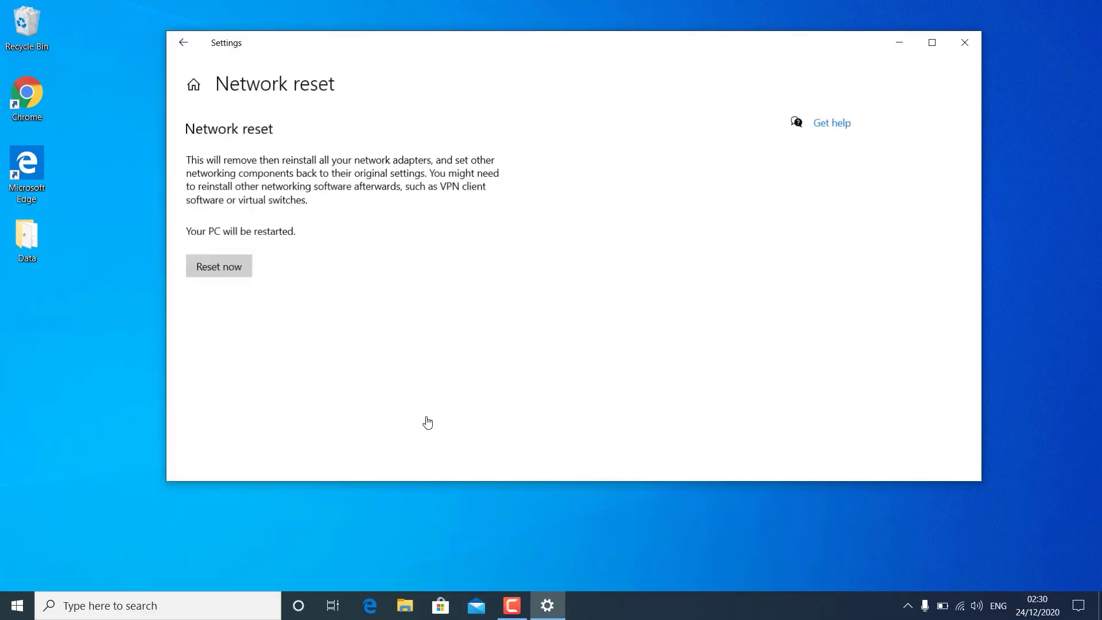
{"action": "left_click", "coordinate": [230, 268]}
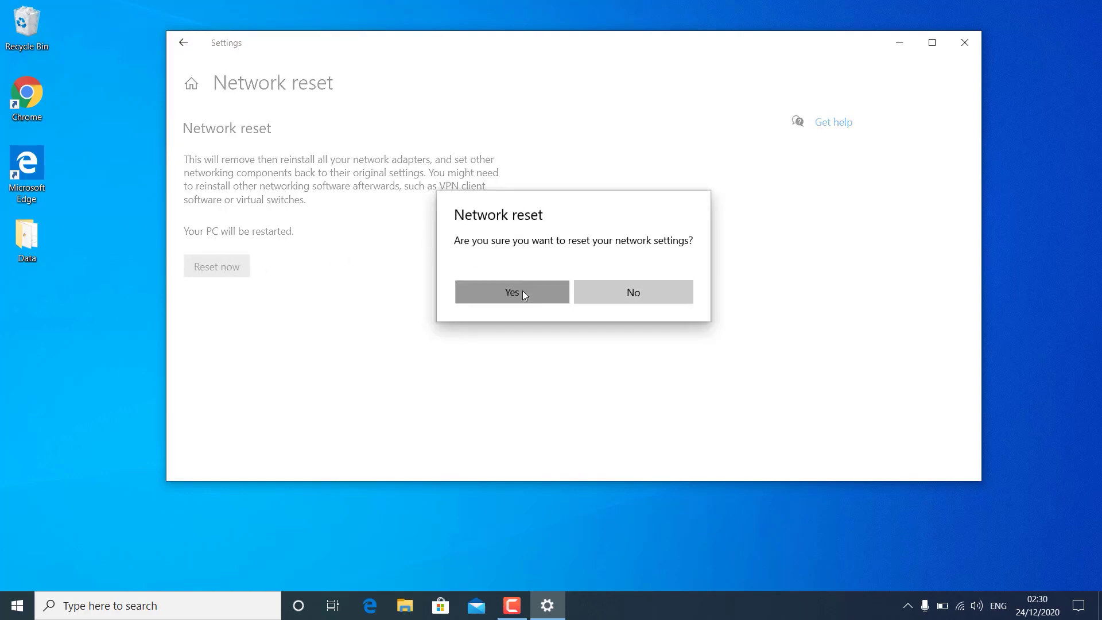
{"action": "left_click", "coordinate": [523, 291]}
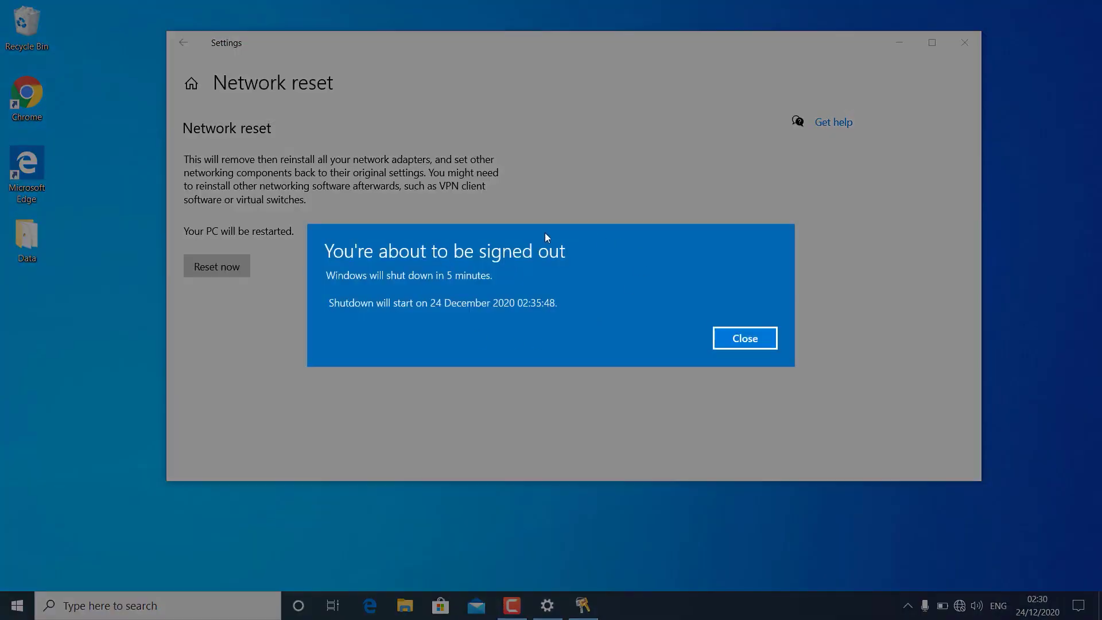
{"action": "left_click", "coordinate": [744, 343]}
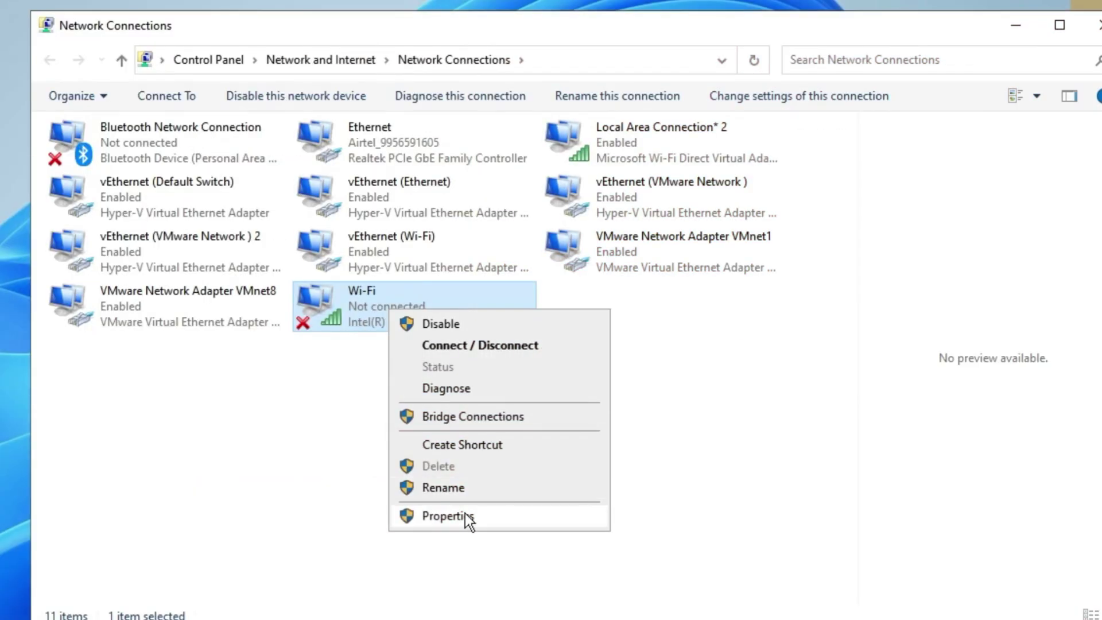
- Set the Wi-Fi adapter's TCP/IPv4 properties to obtain the DNS server address automatically
{"action": "left_click", "coordinate": [465, 519]}
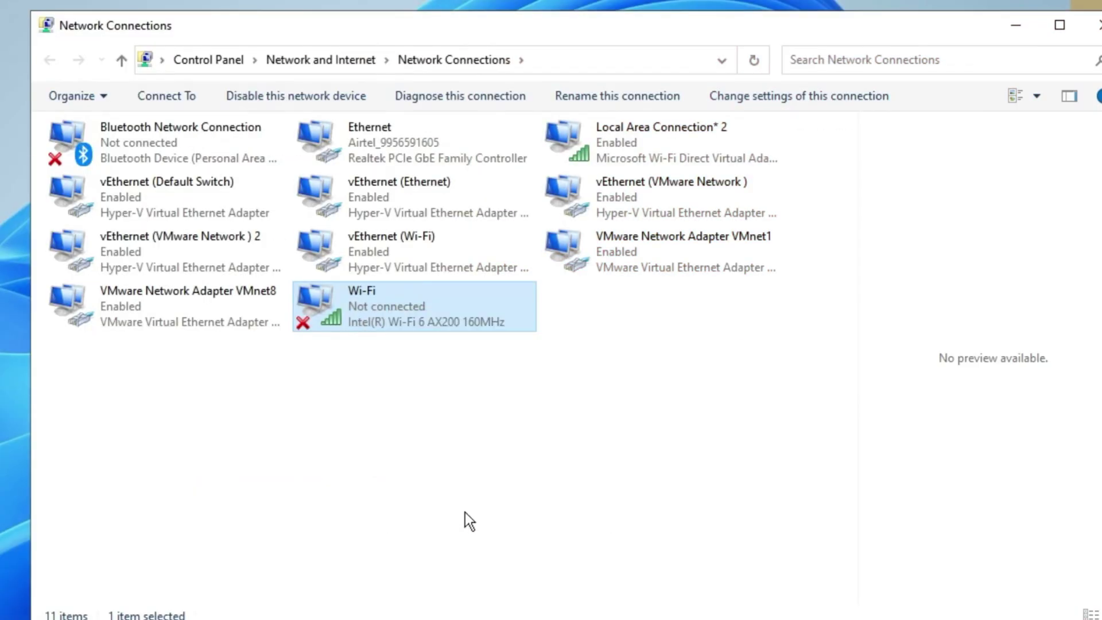
{"action": "left_click_drag", "start_coordinate": [260, 113], "coordinate": [467, 123]}
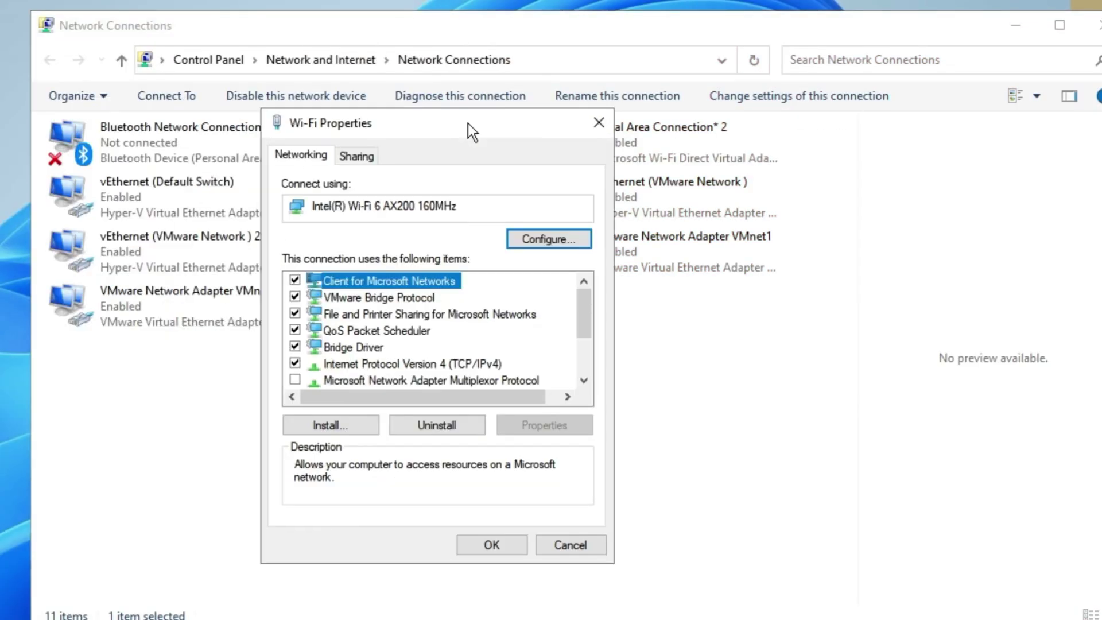
{"action": "left_click", "coordinate": [337, 366]}
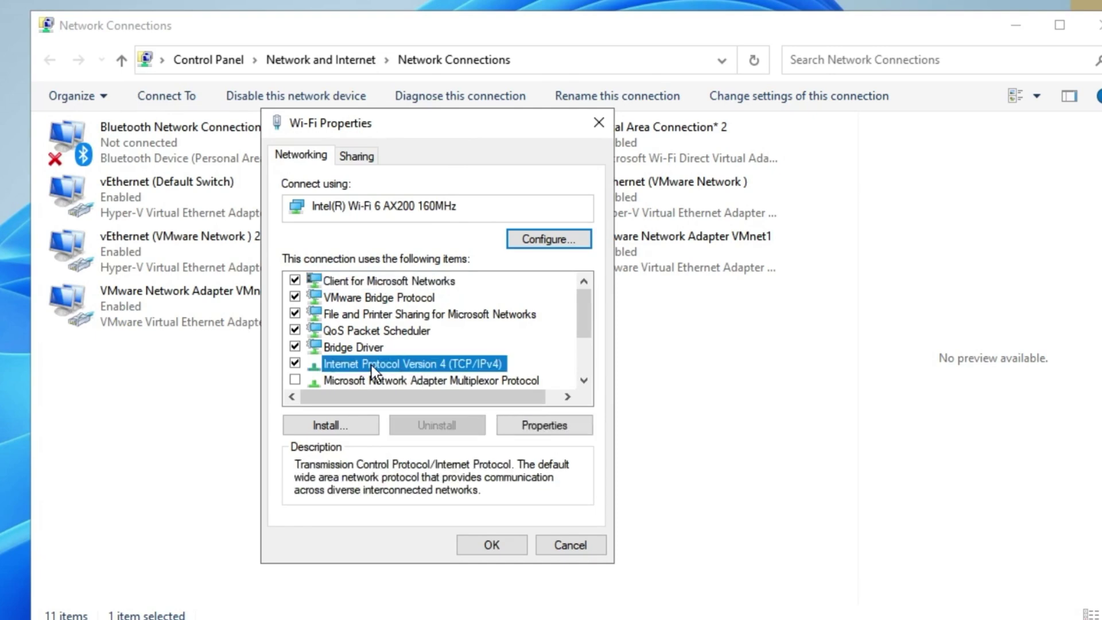
{"action": "double_click", "coordinate": [441, 366]}
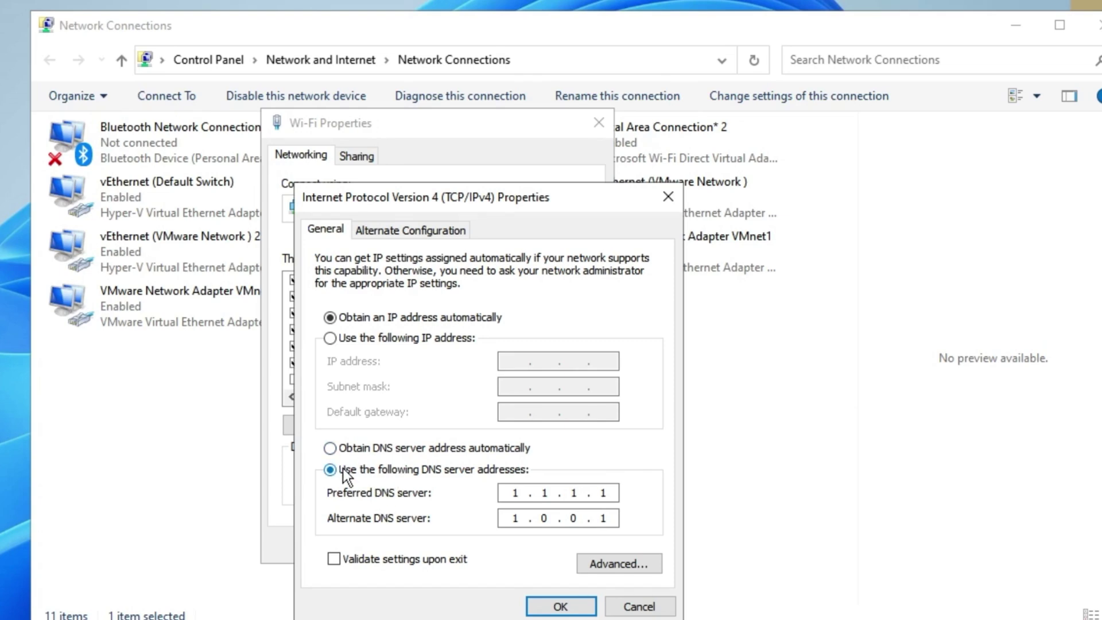
{"action": "left_click", "coordinate": [429, 450]}
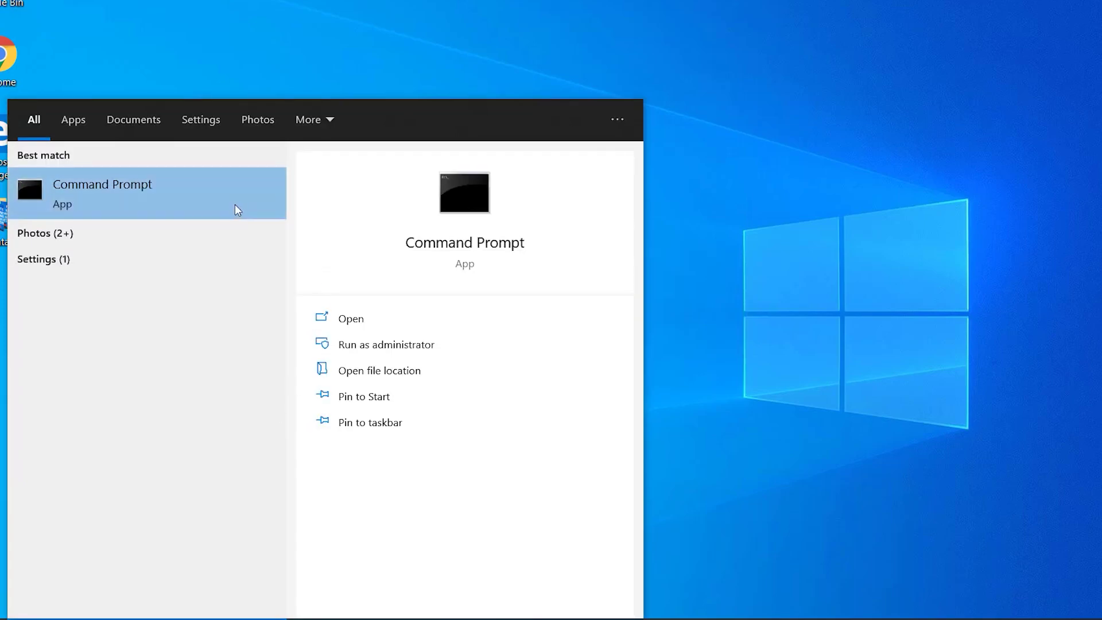
- Launch Command Prompt as administrator from the search results
{"action": "right_click", "coordinate": [235, 206]}
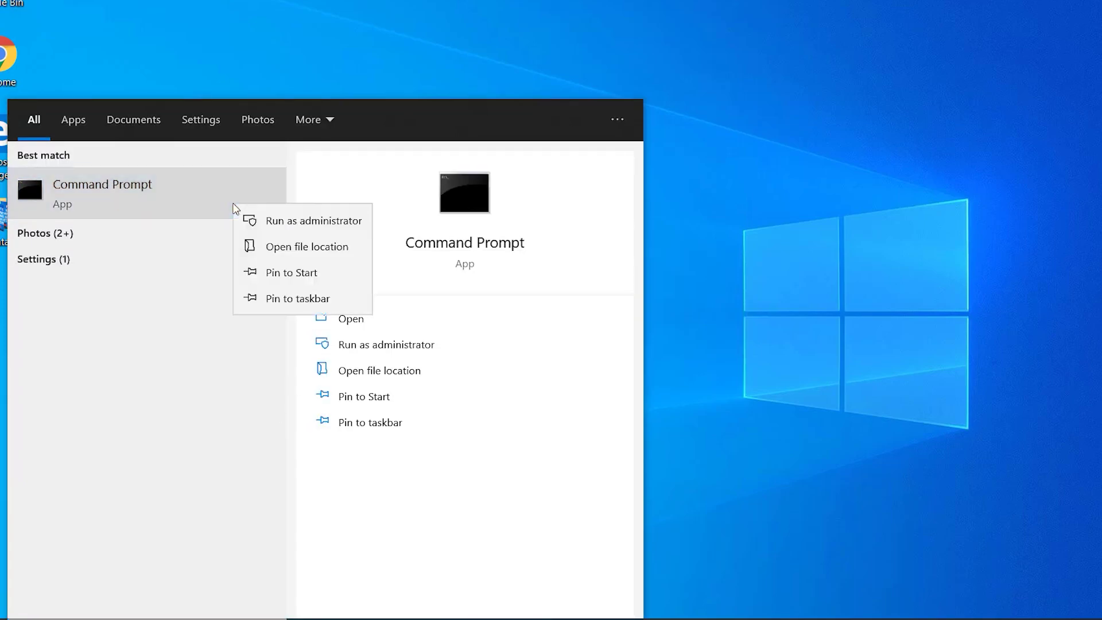
{"action": "left_click", "coordinate": [297, 222]}
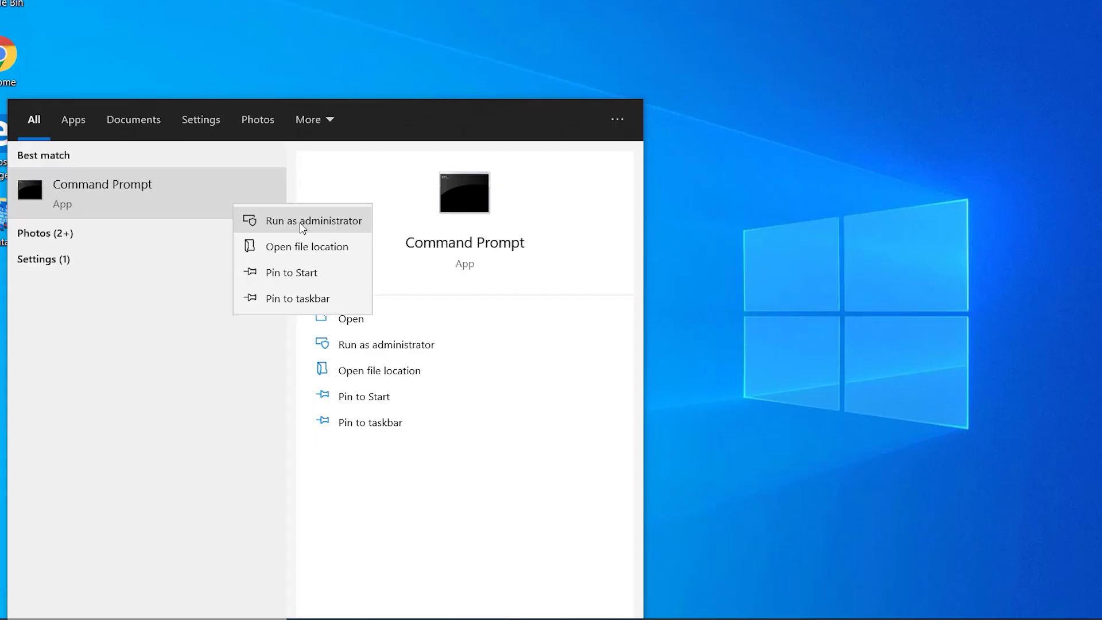
{"action": "left_click", "coordinate": [299, 222]}
{"action": "left_click", "coordinate": [299, 223]}
- Run 'netsh winsock reset' to reset the Winsock Catalog
{"action": "type", "text": "netsh winsoc"}
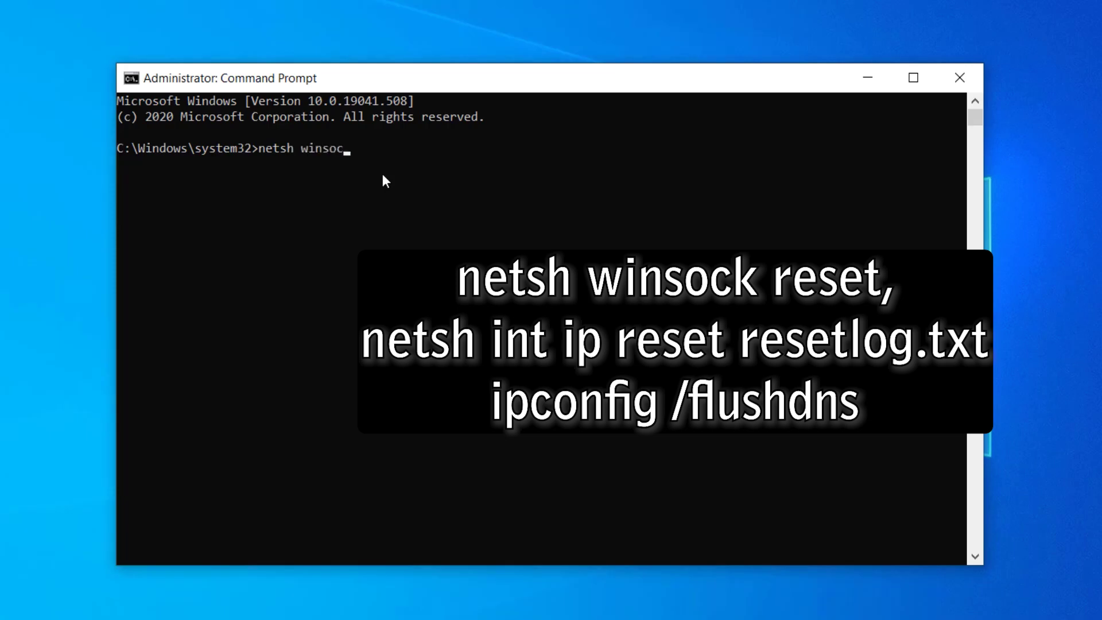
{"action": "type", "text": "k reset"}
{"action": "key", "text": "Return"}
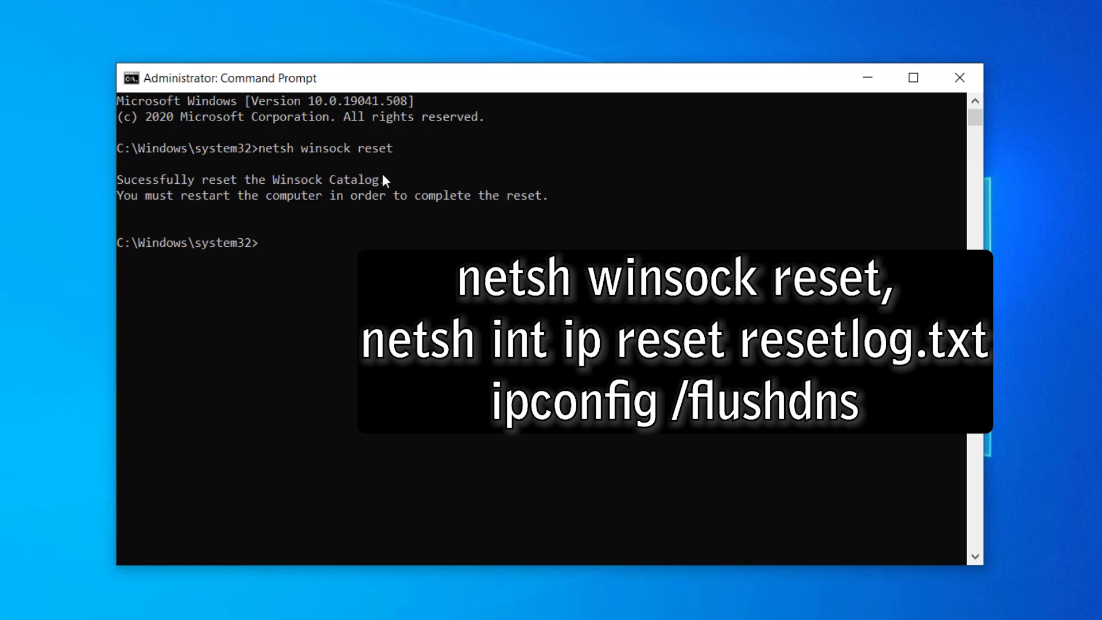
{"action": "type", "text": "netsh"}
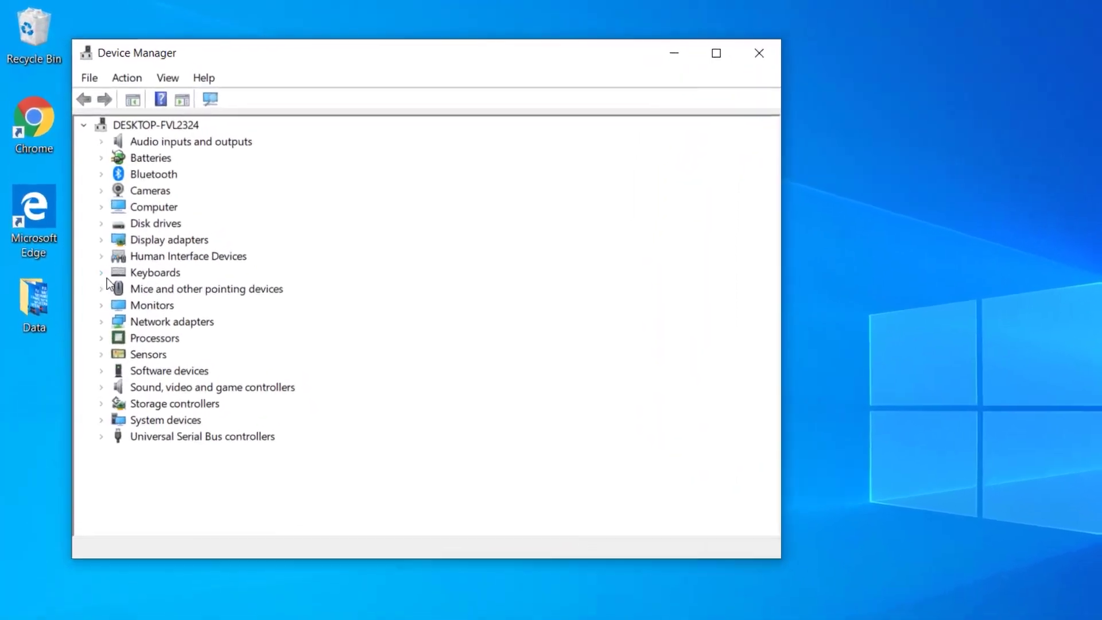
- Expand Network adapters, start Update driver for the Broadcom 802.11ac adapter, then cancel it
{"action": "left_click", "coordinate": [83, 267]}
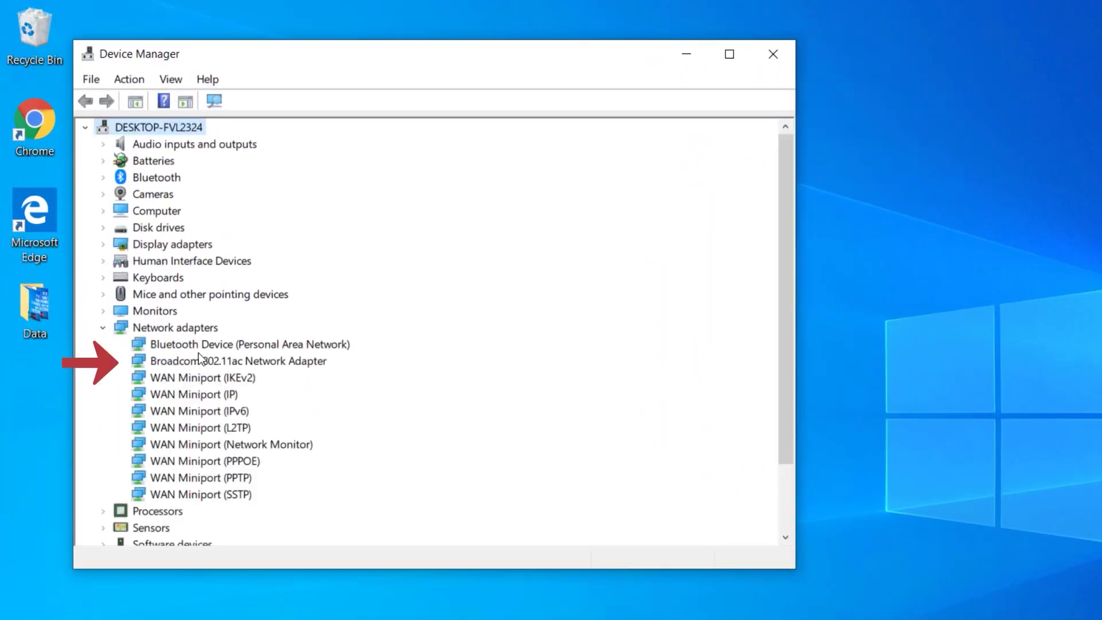
{"action": "left_click", "coordinate": [257, 363]}
{"action": "right_click", "coordinate": [290, 364]}
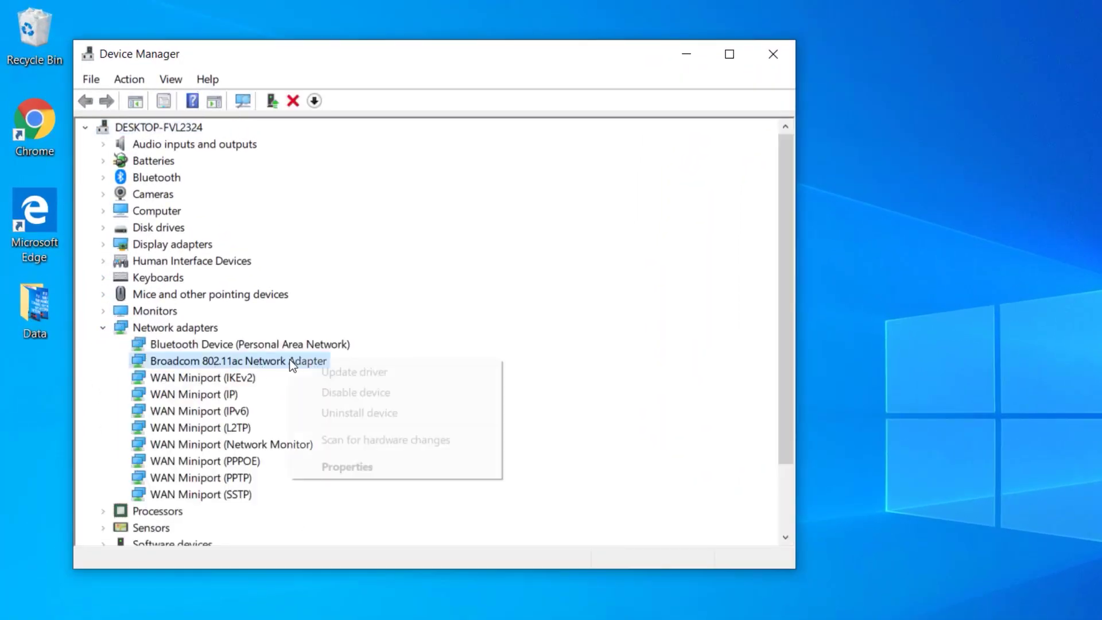
{"action": "left_click", "coordinate": [370, 374]}
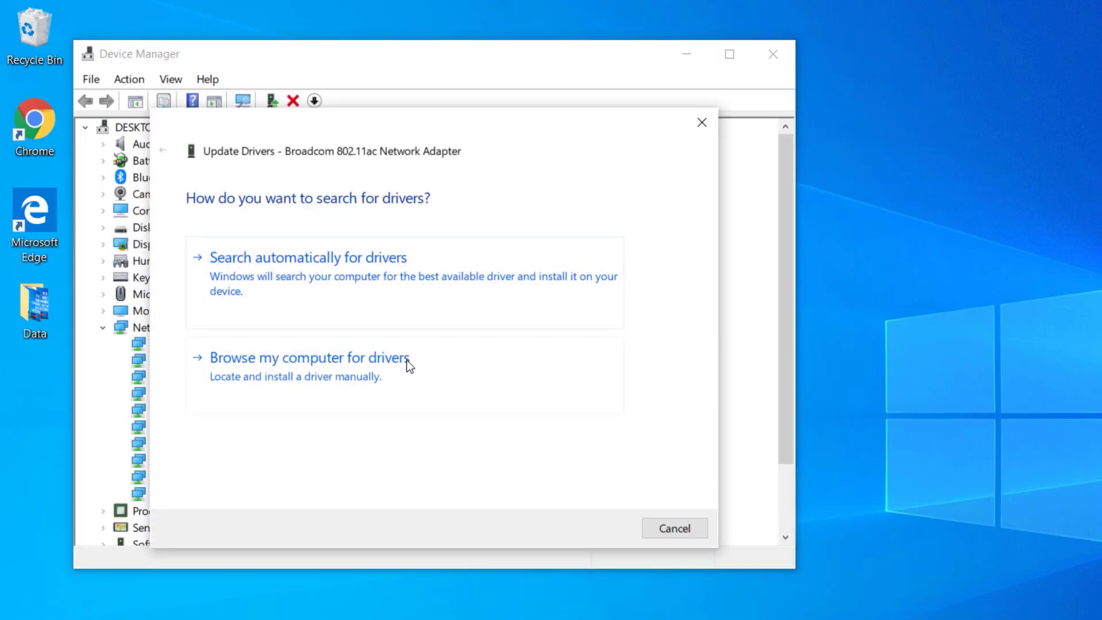
{"action": "key", "text": "Escape"}
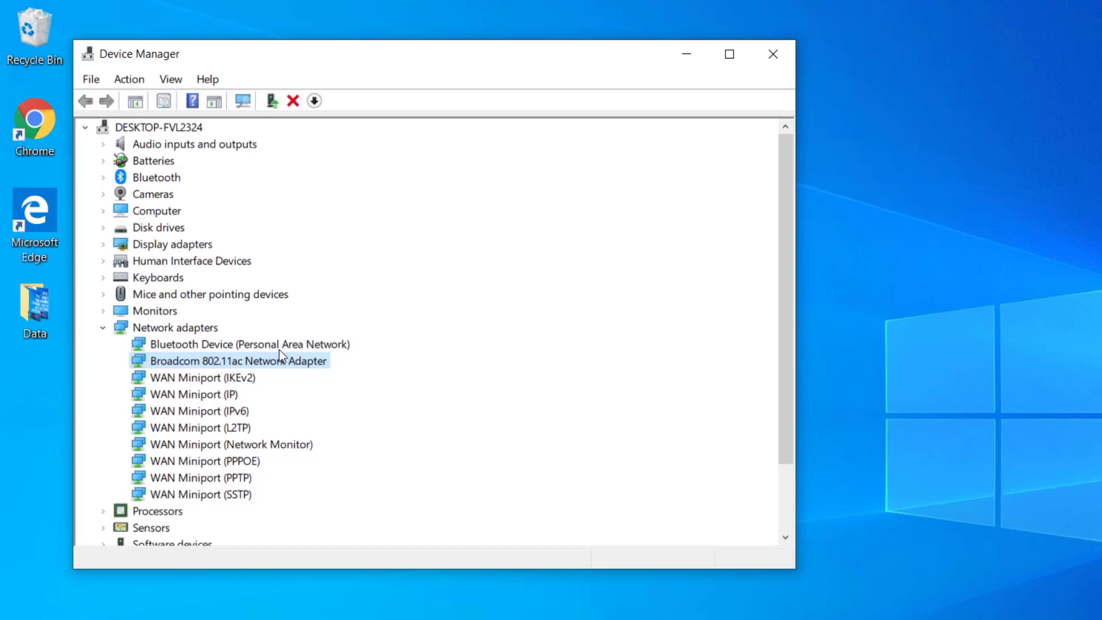
{"action": "right_click", "coordinate": [281, 365]}
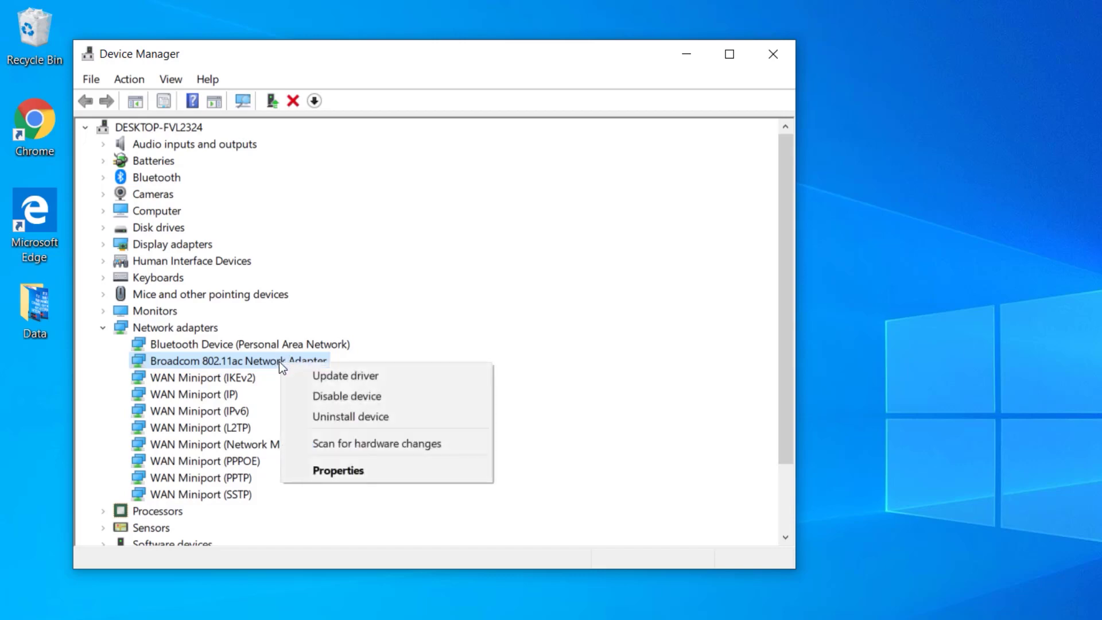
{"action": "left_click", "coordinate": [394, 417]}
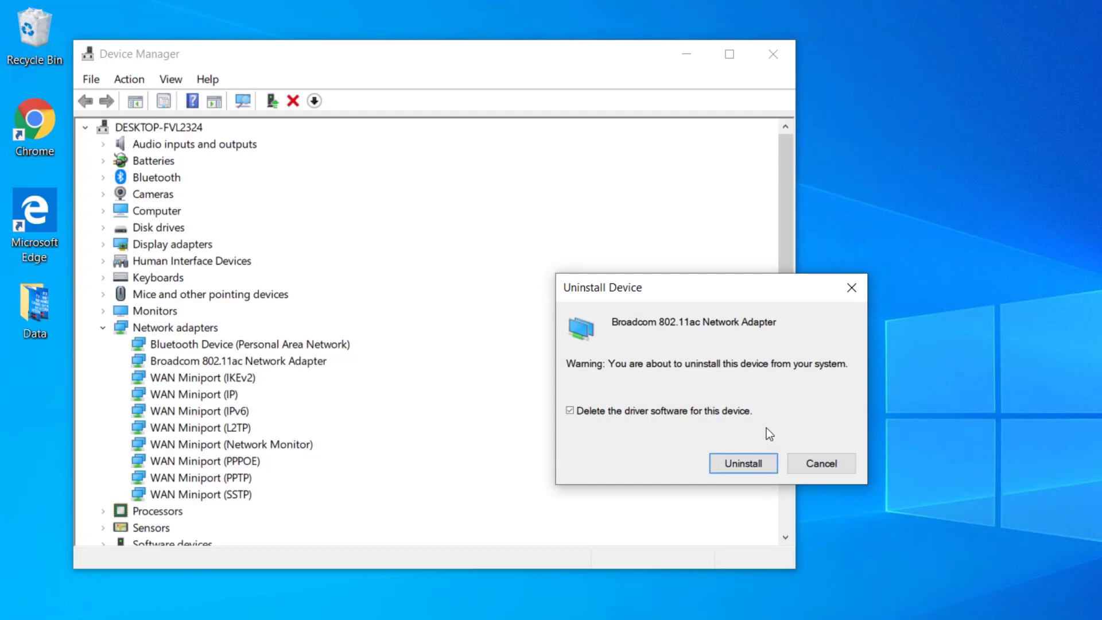
{"action": "key", "text": "Return"}
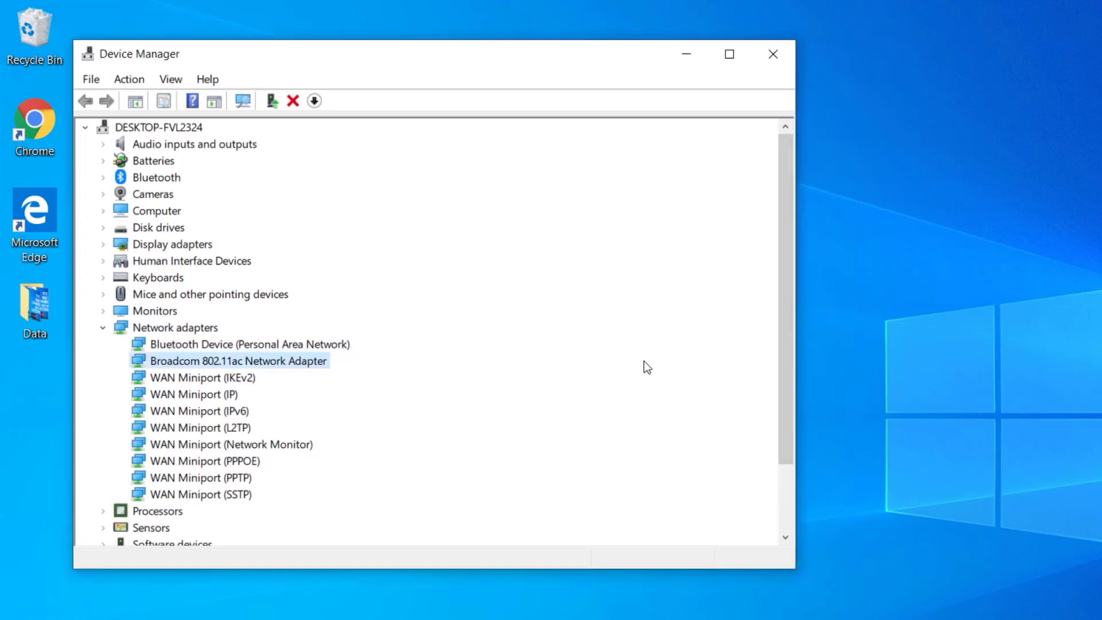